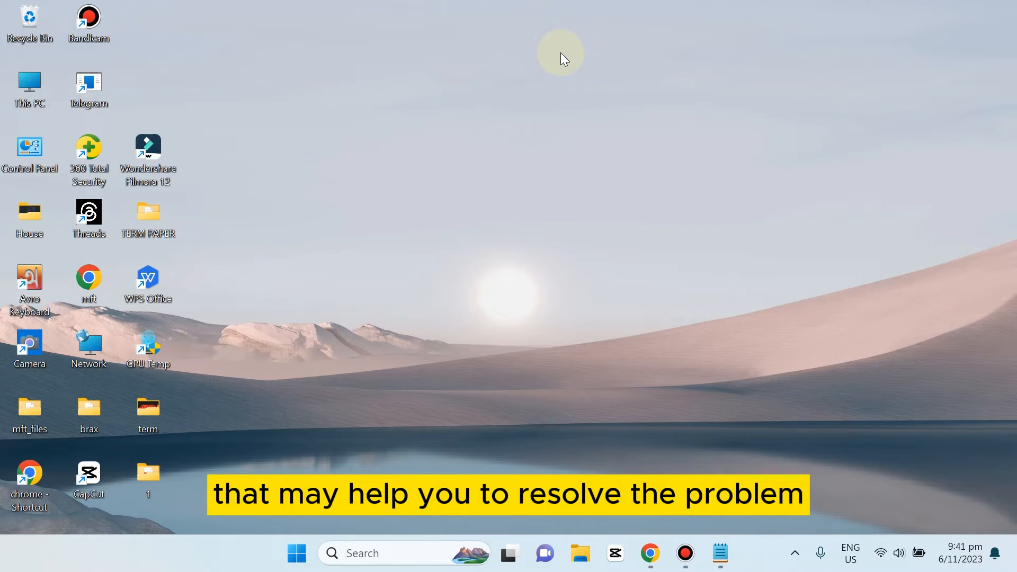
Search 'view network connections' and launch the Network Connections control panel.
click(370, 554)
text(vi)
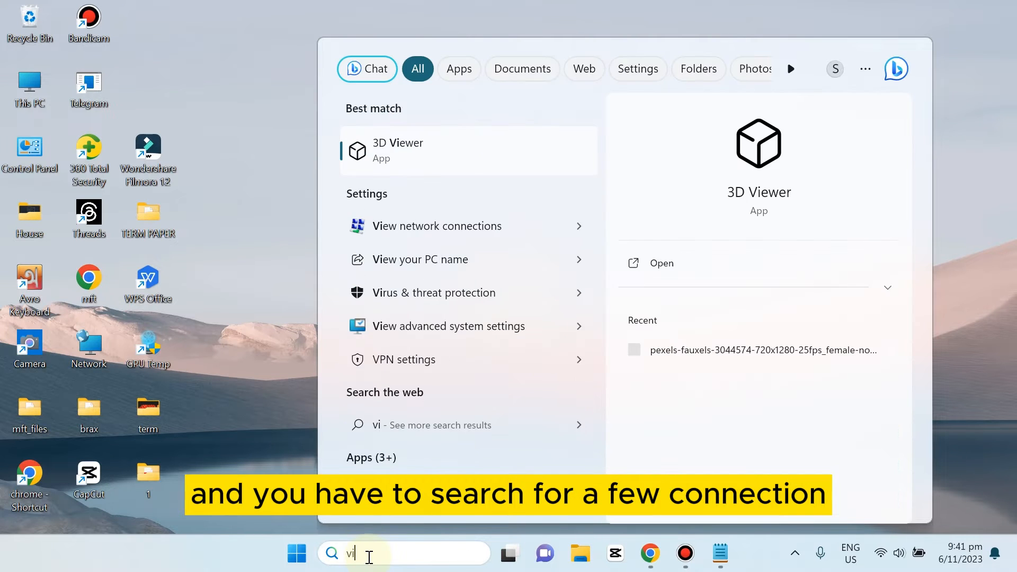
text(ew network connections)
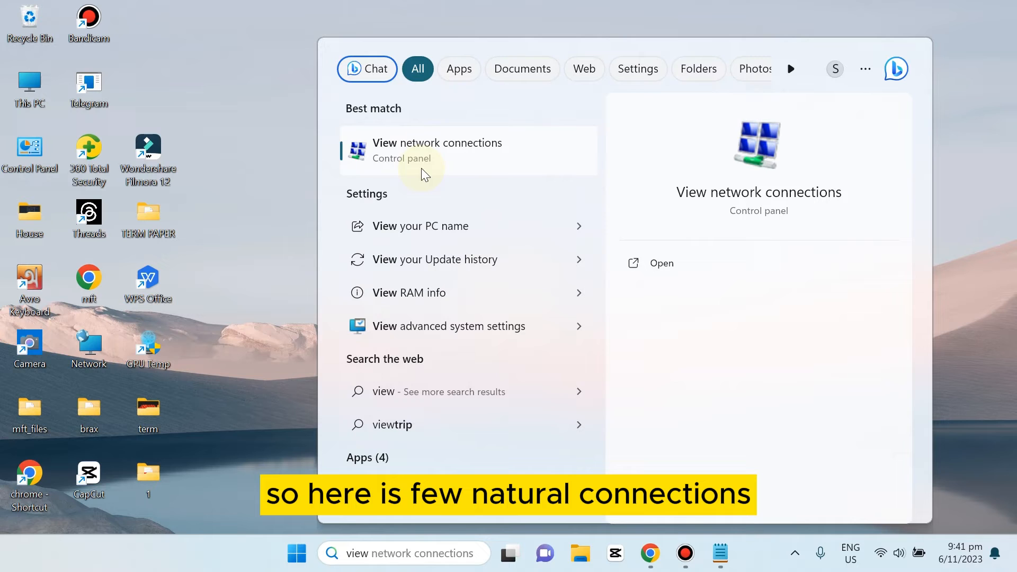
click(657, 264)
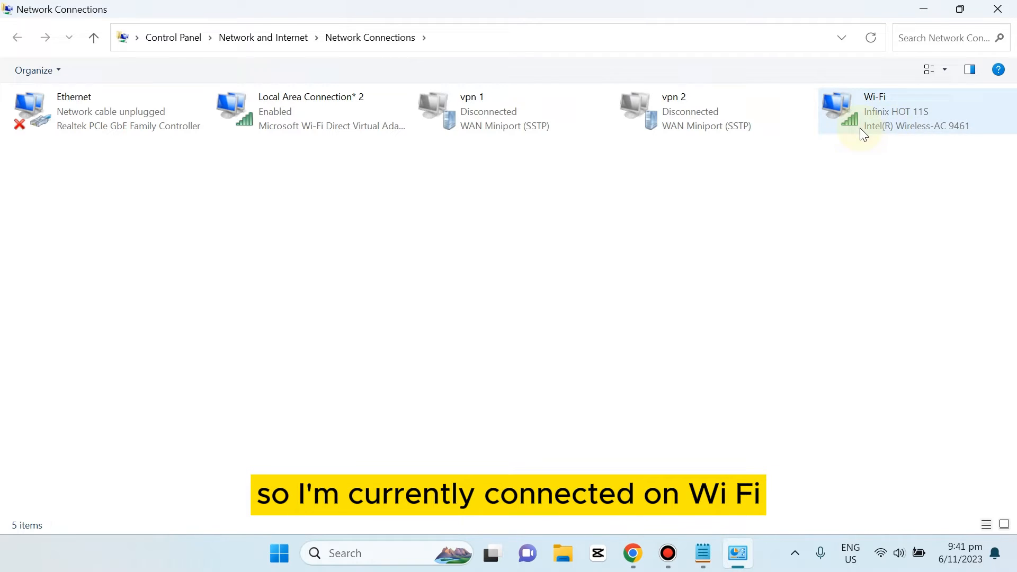
Bring up Properties for the Wi-Fi adapter from its context menu.
right_click(872, 118)
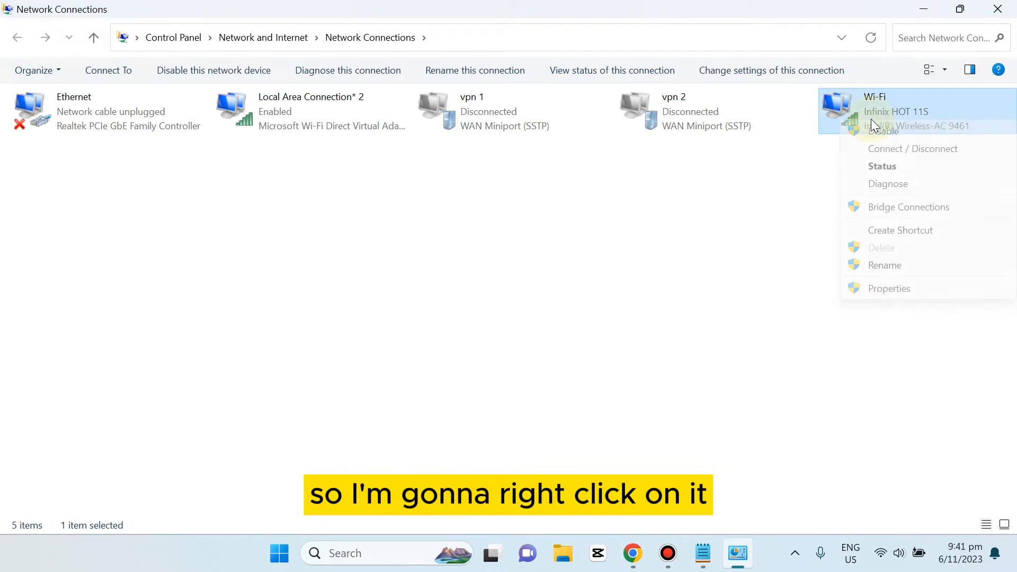
click(884, 288)
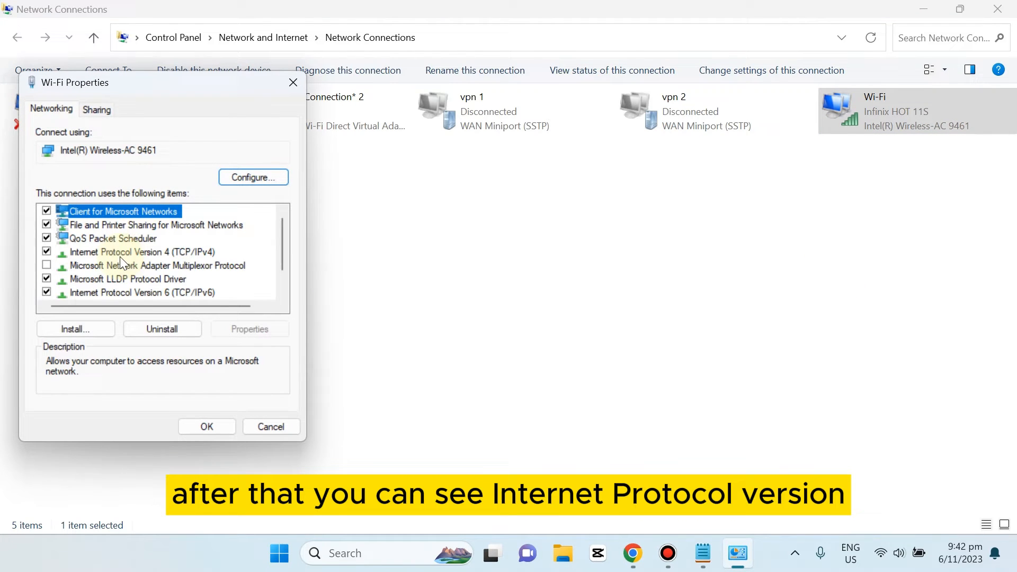
In IPv4 settings, use manual DNS servers 1.0.0.1 preferred and 1.1.1.1 alternate, then confirm with OK.
double_click(149, 254)
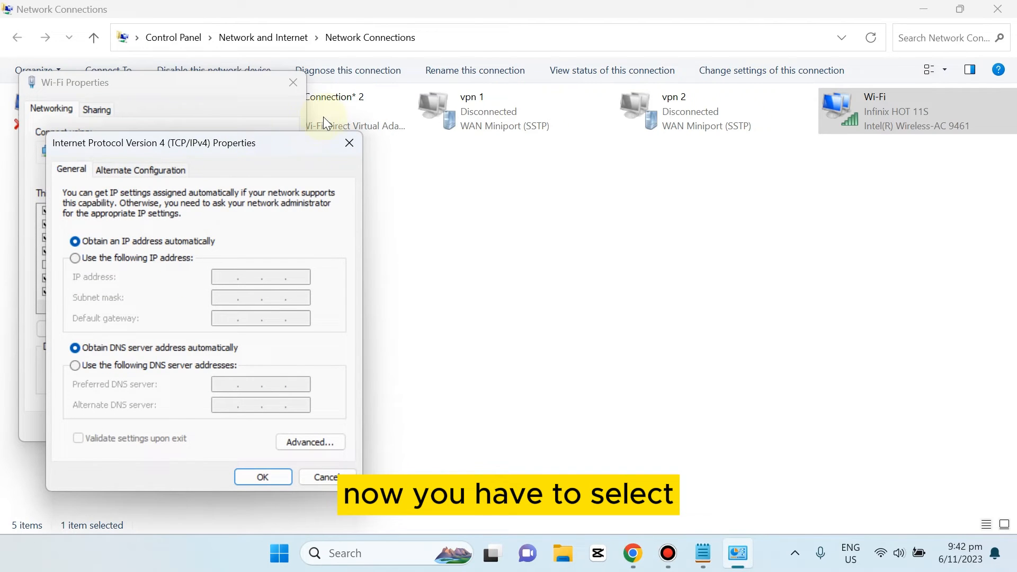
drag(290, 148, 555, 54)
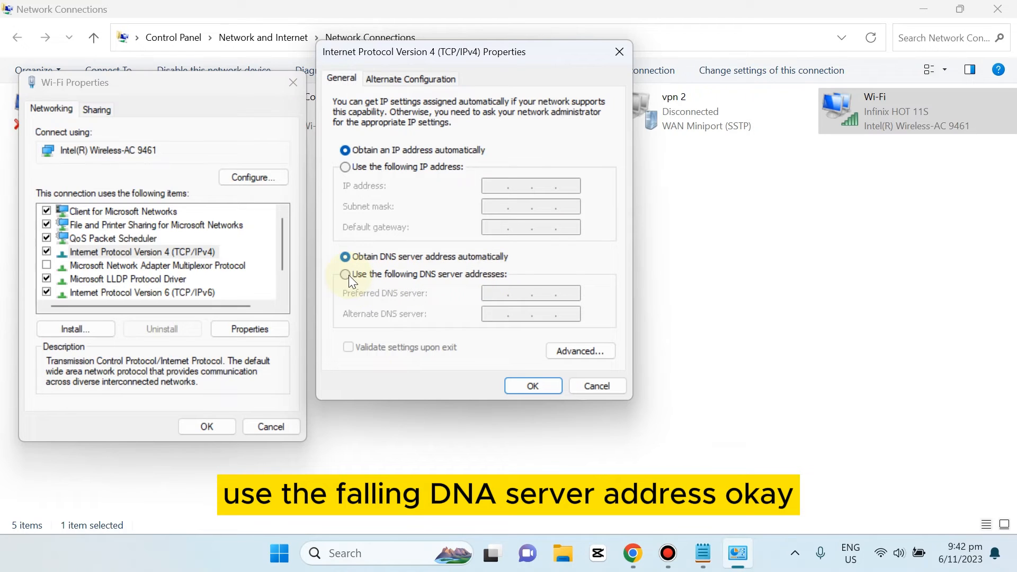
click(347, 276)
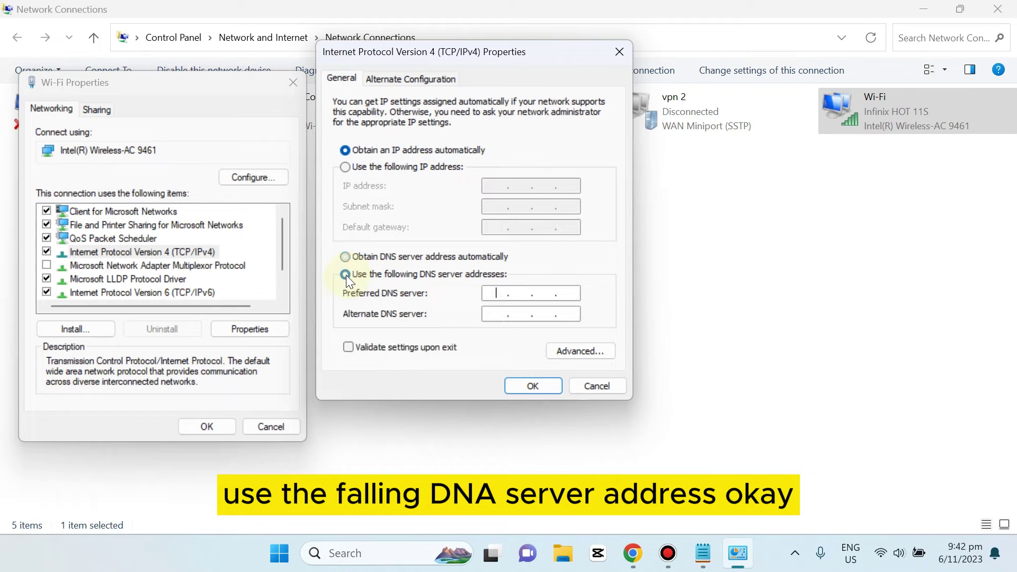
click(497, 296)
text(100)
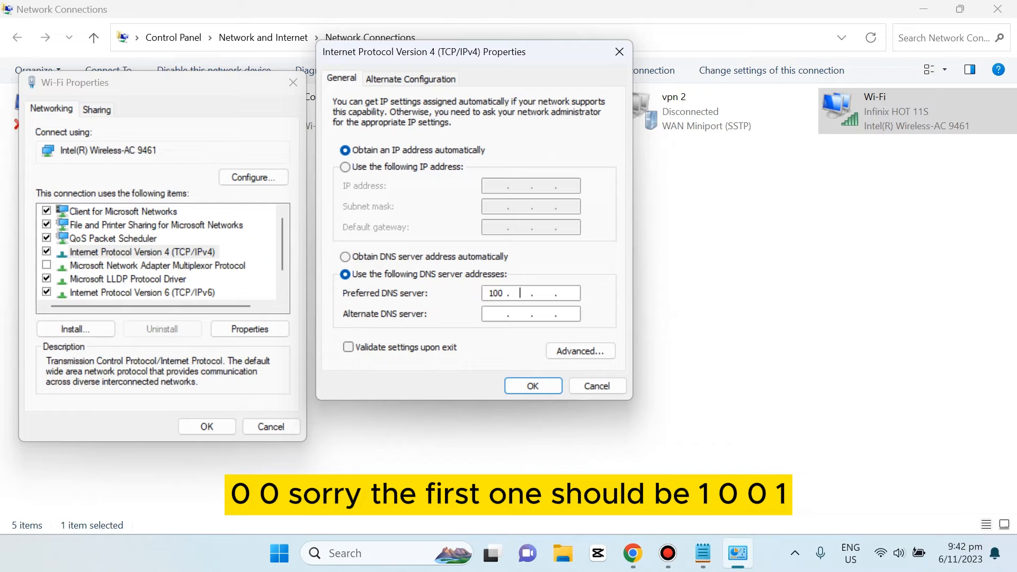
key(BackSpace)
key(BackSpace)
text(. )
text(0.)
text(0.)
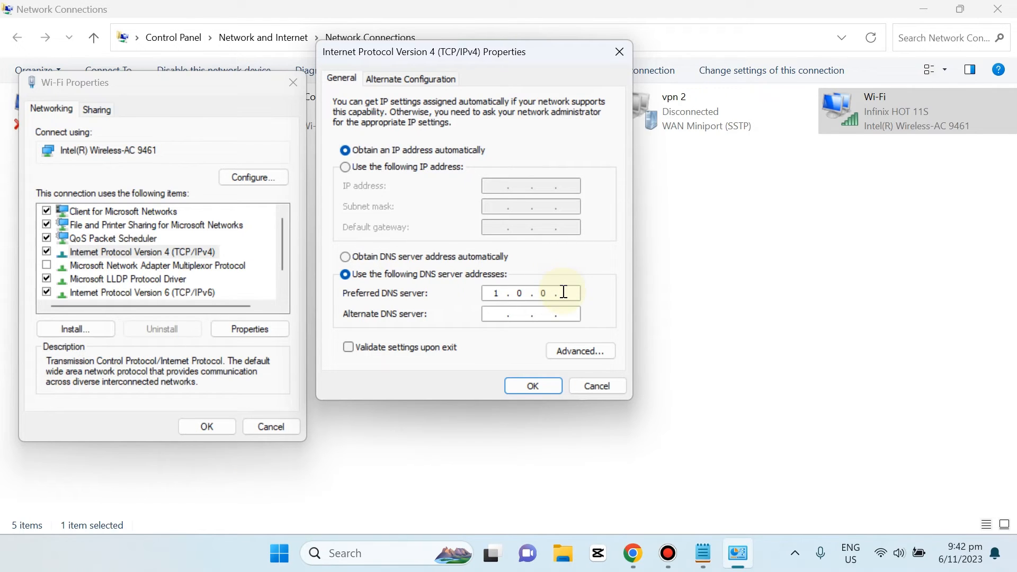
text(1)
click(501, 314)
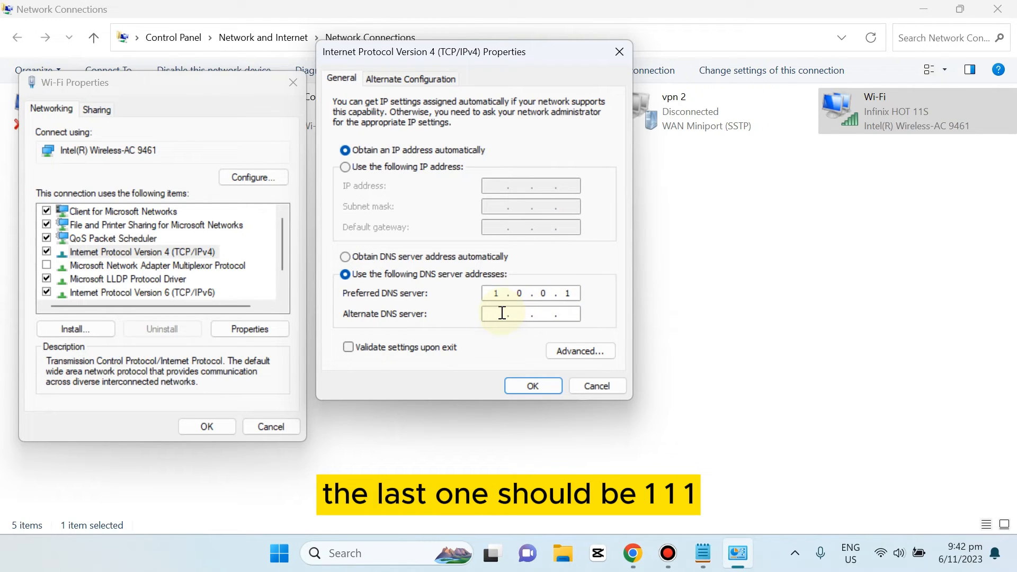
text(1.1.1.1)
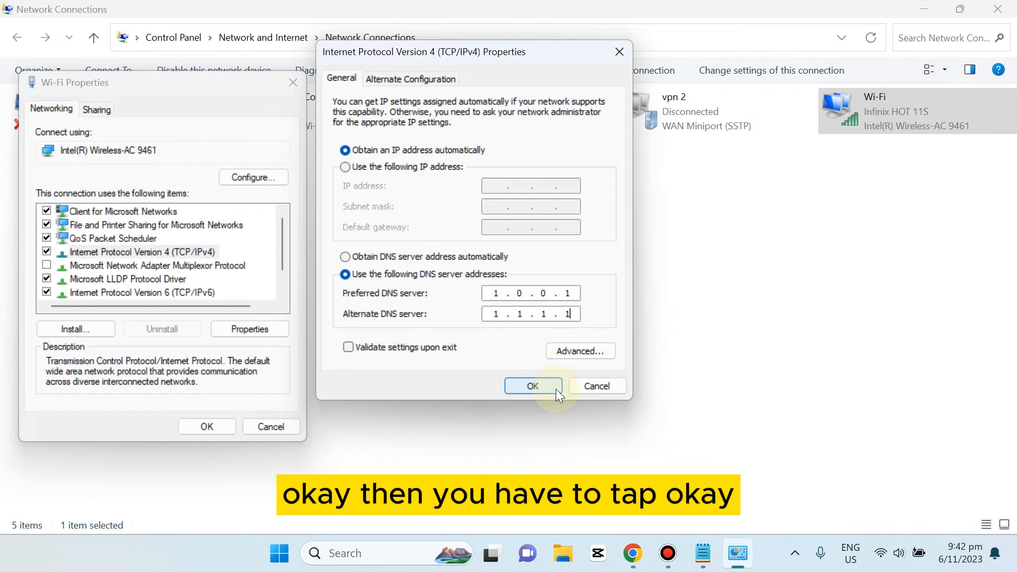
click(618, 53)
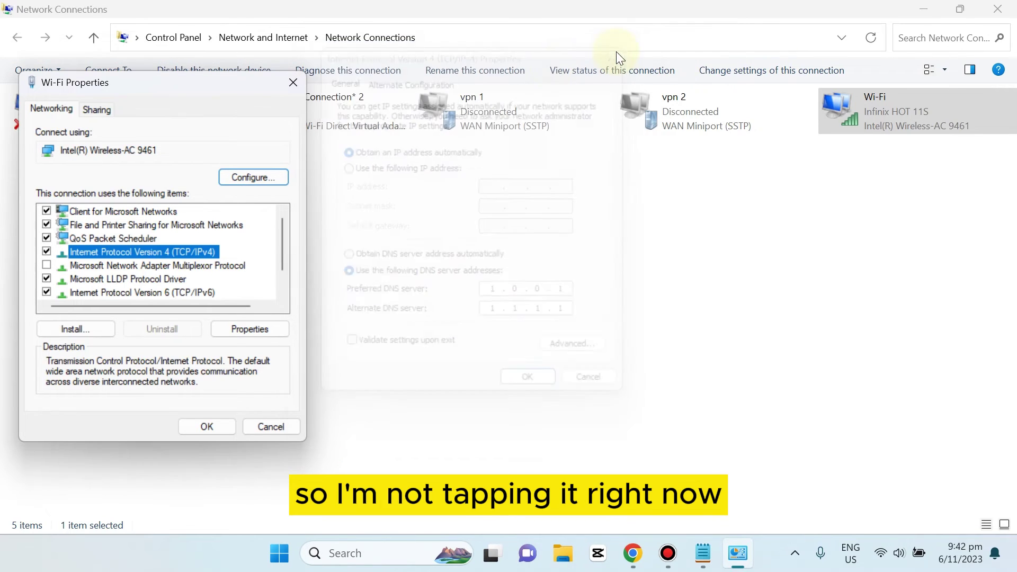
Close Wi-Fi Properties, minimize Network Connections, and run 'cmd' as administrator from Search.
click(293, 82)
click(738, 553)
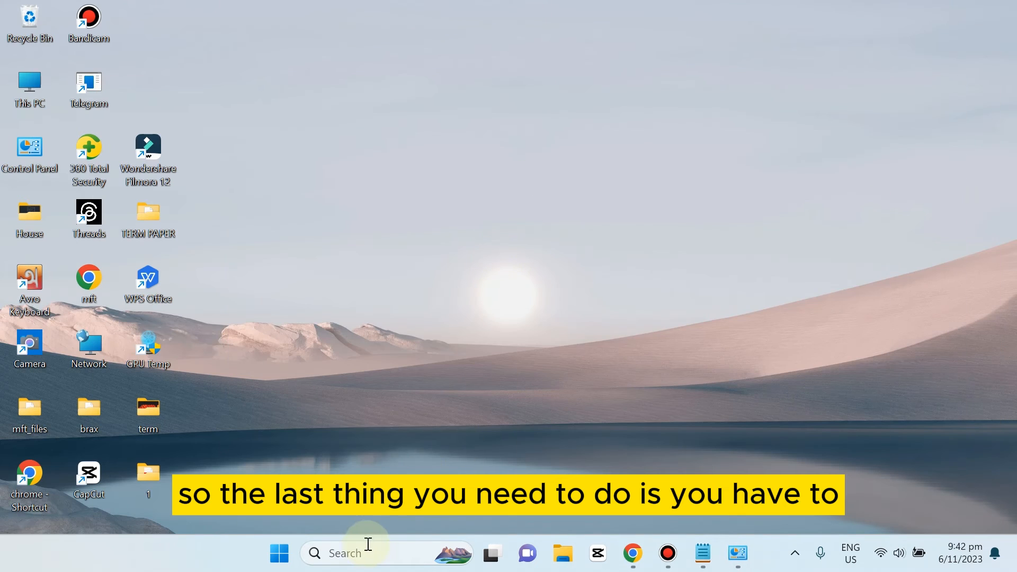
click(360, 553)
text(s)
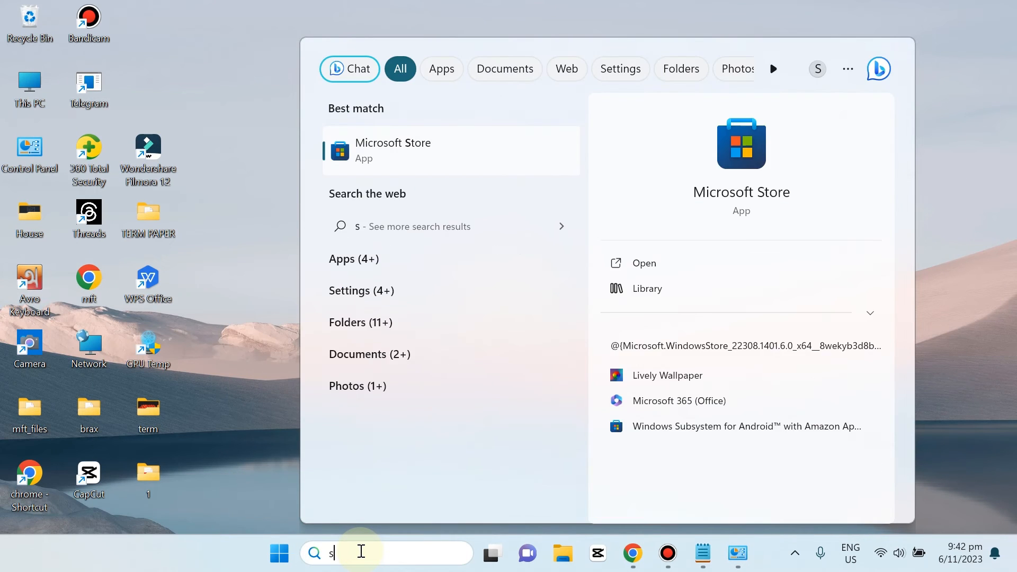
text(md)
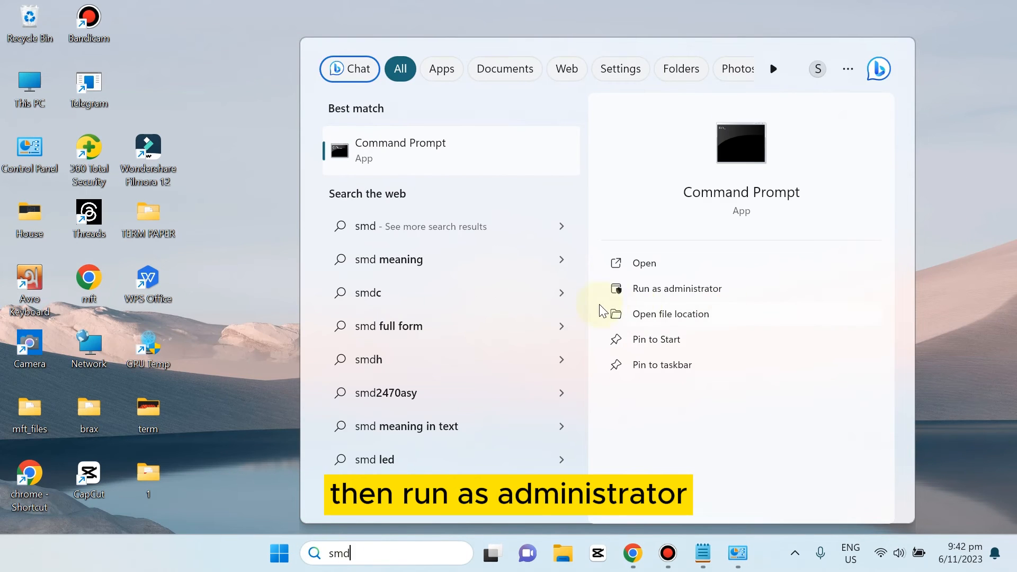
click(628, 289)
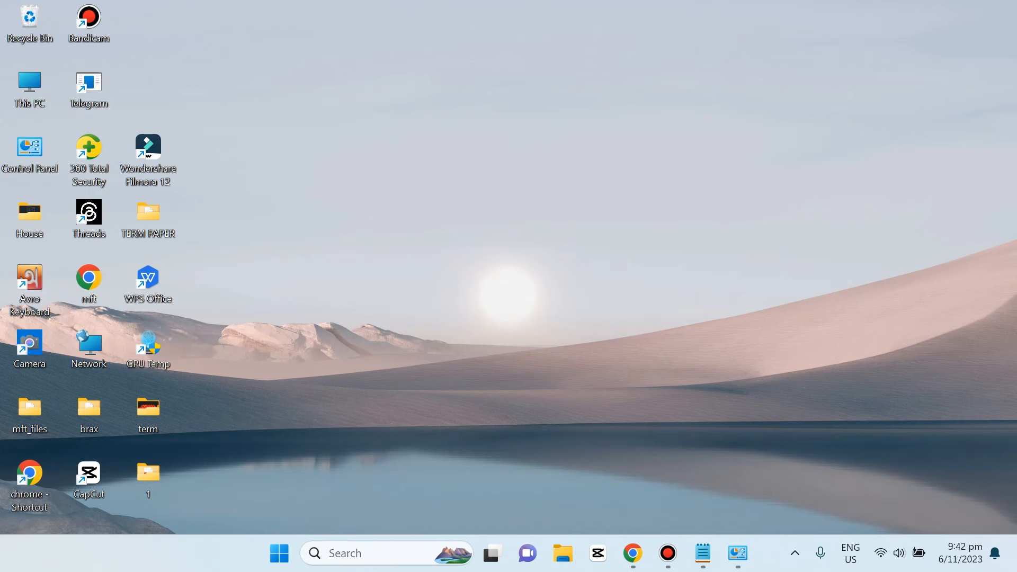
Approve the UAC prompt, show the Notepad command list maximized with the ipconfig/netsh lines selected, then restore it down.
click(484, 400)
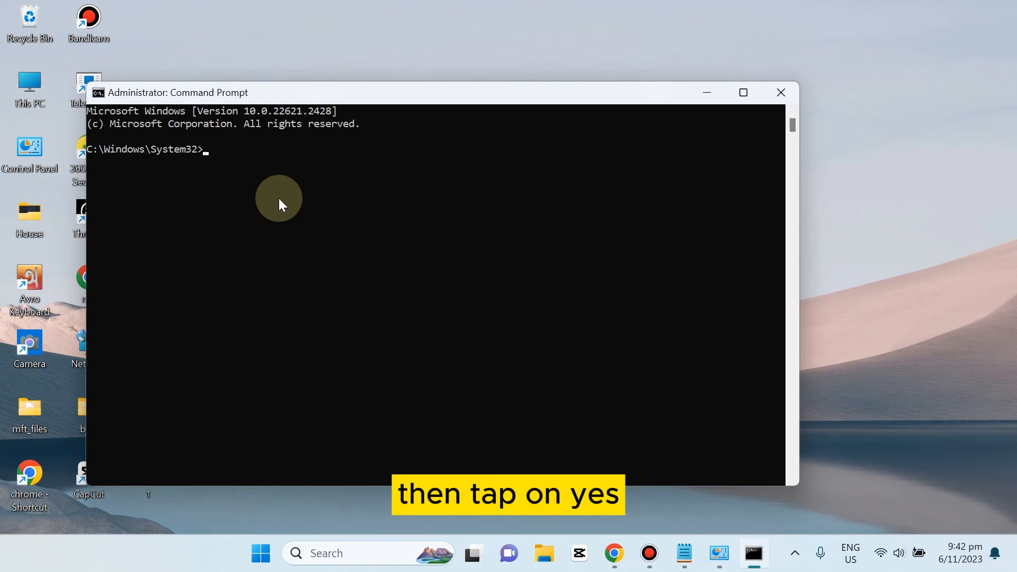
click(685, 553)
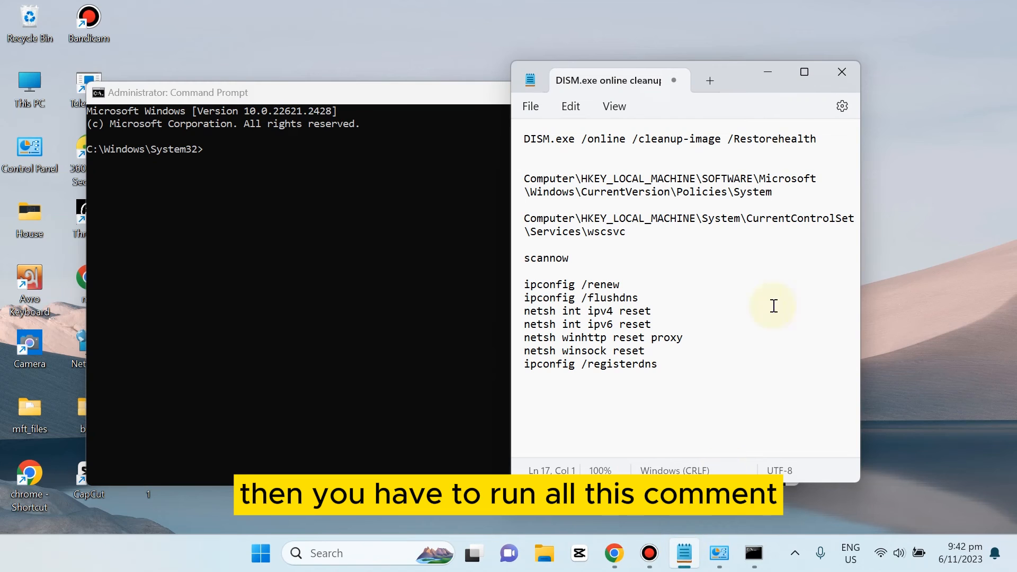
drag(746, 78, 746, 5)
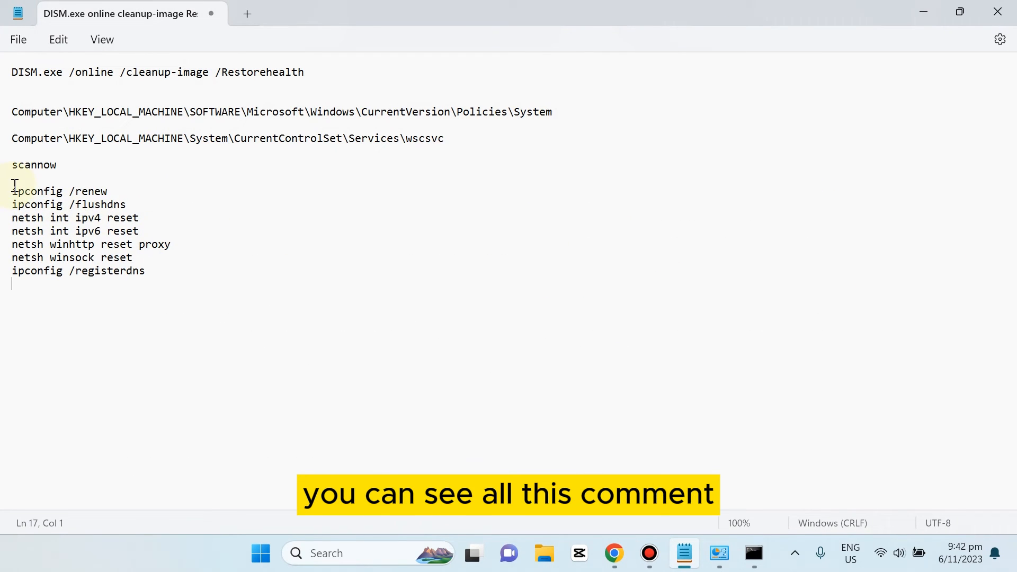
mouse_move(12, 191)
mouse_down()
mouse_move(115, 275)
mouse_move(145, 275)
mouse_up()
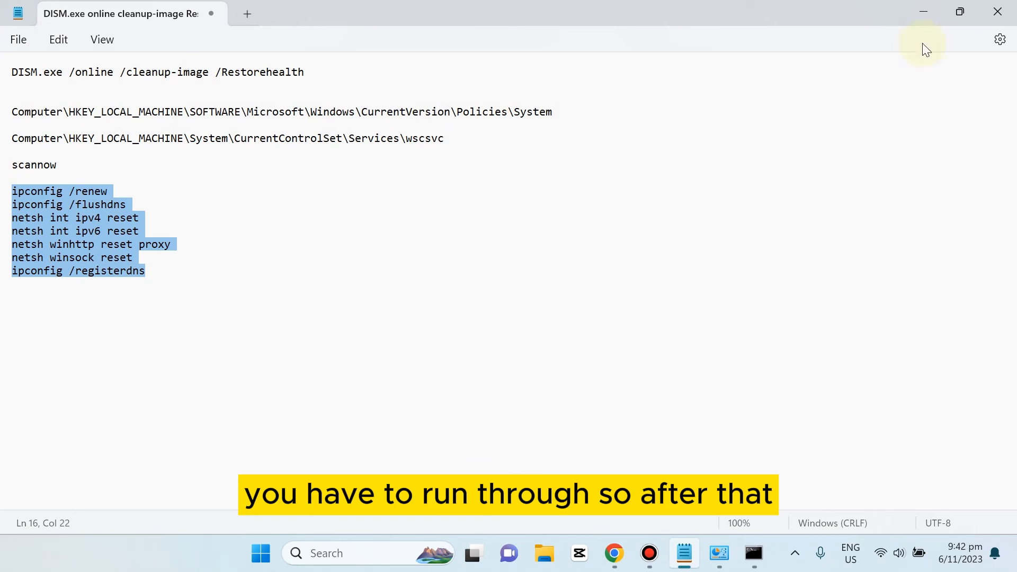
click(963, 12)
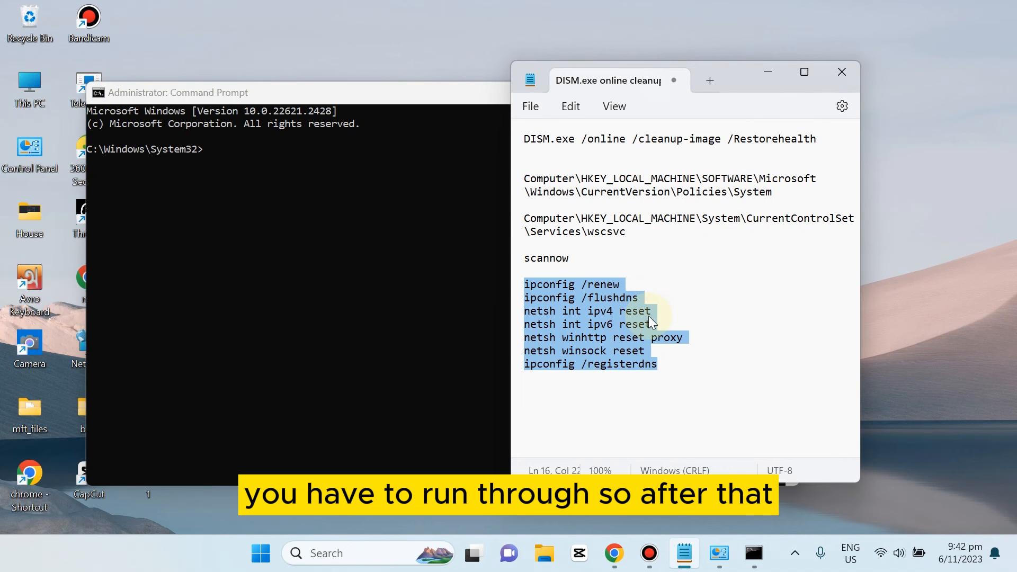
Reselect the network reset command block and stretch Notepad up and left so the list fits.
click(666, 373)
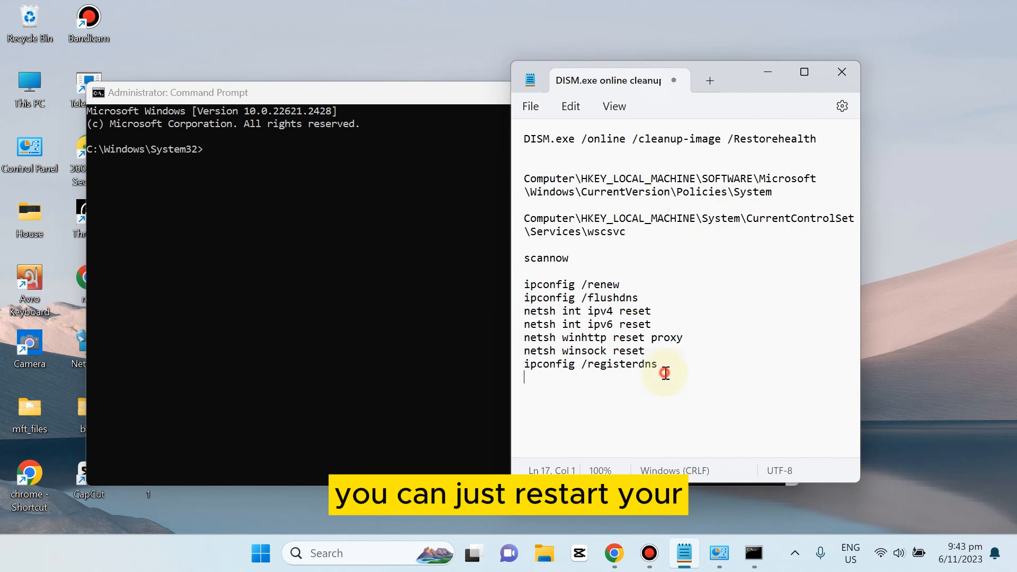
drag(666, 370, 510, 285)
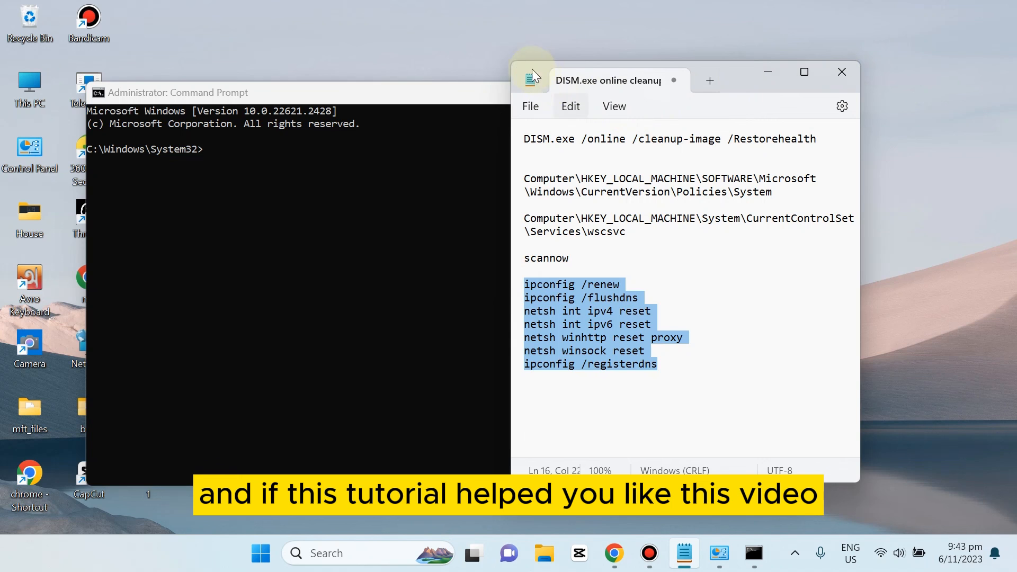
mouse_move(512, 62)
mouse_down()
mouse_move(349, 4)
mouse_move(463, 46)
mouse_up()
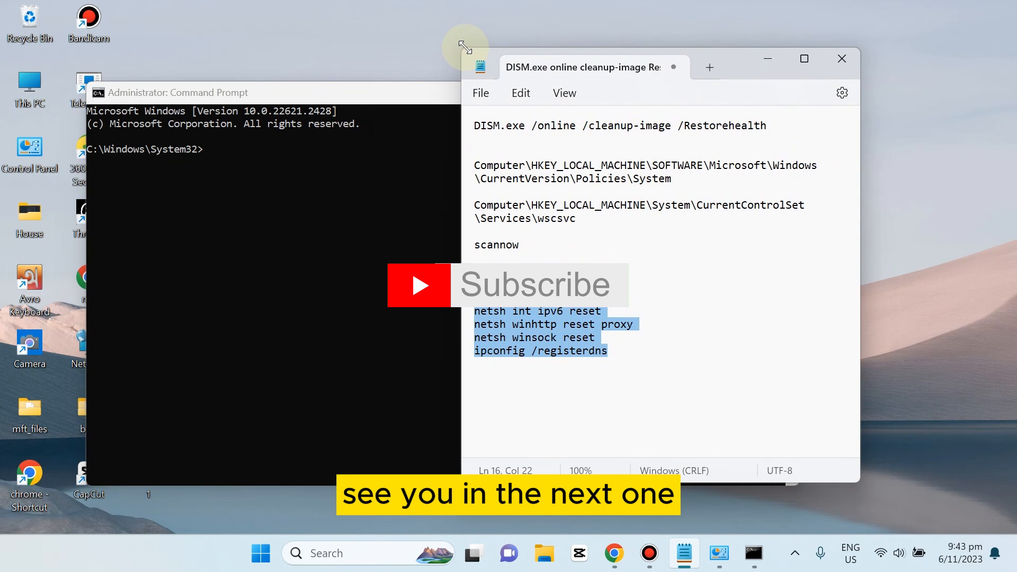